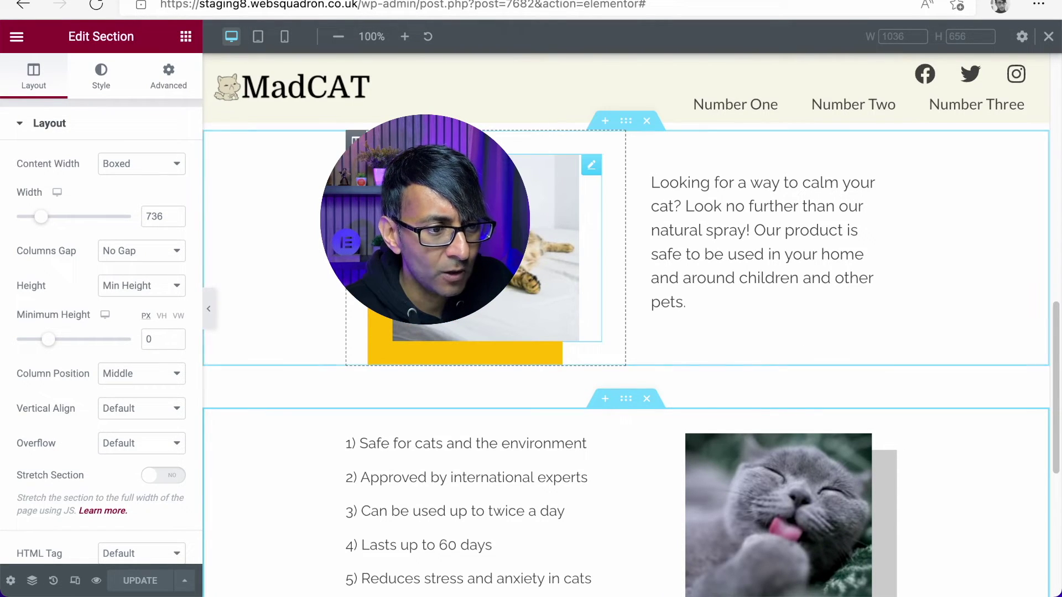
Set the entrance animation of the tabby cat image beside the intro paragraph to Fade In Left
left_click(591, 167)
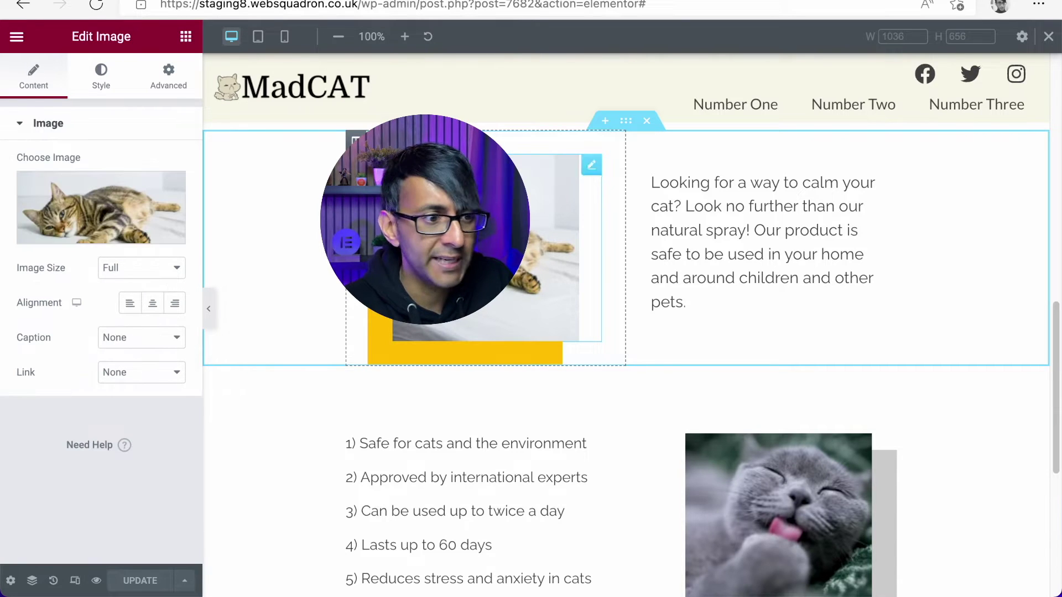
left_click(165, 92)
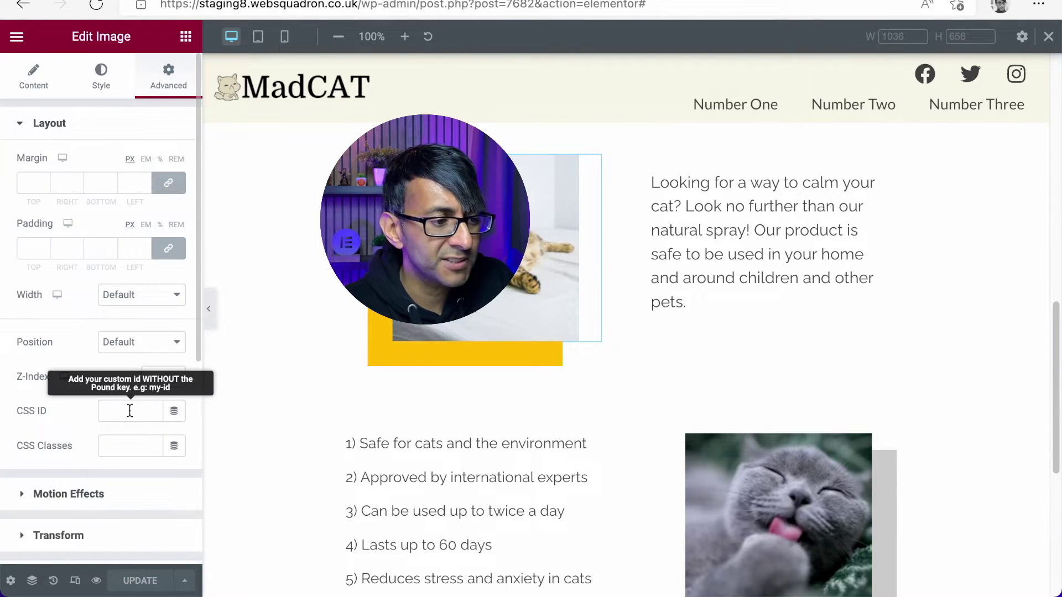
left_click(124, 494)
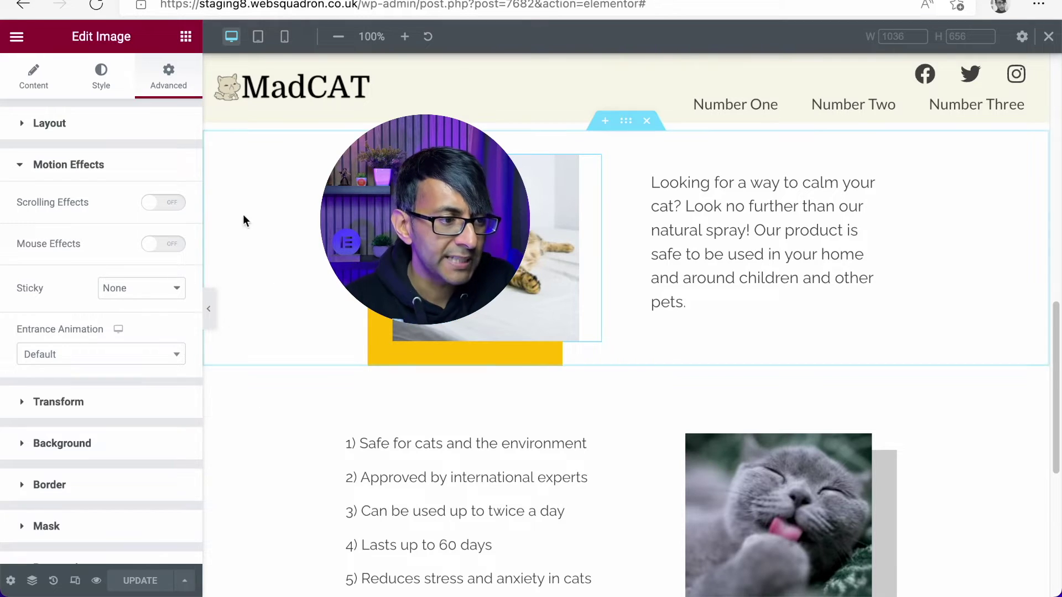
left_click(88, 359)
left_click(106, 482)
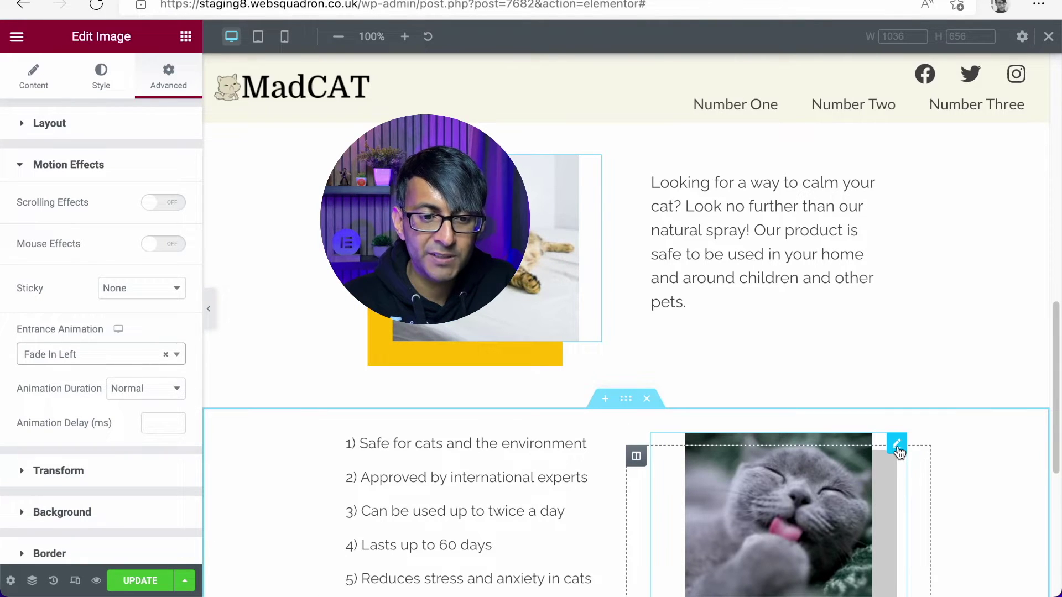
Set the entrance animation of the grey cat image beside the numbered list to Fade In Right
left_click(897, 447)
left_click(167, 80)
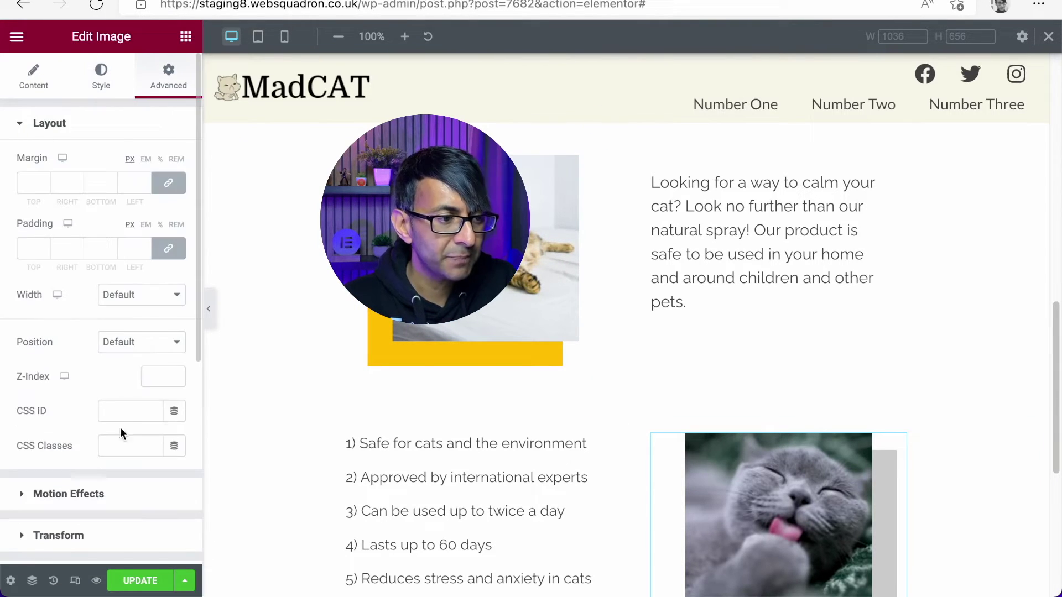
scroll(121, 430, "down", 6)
left_click(114, 171)
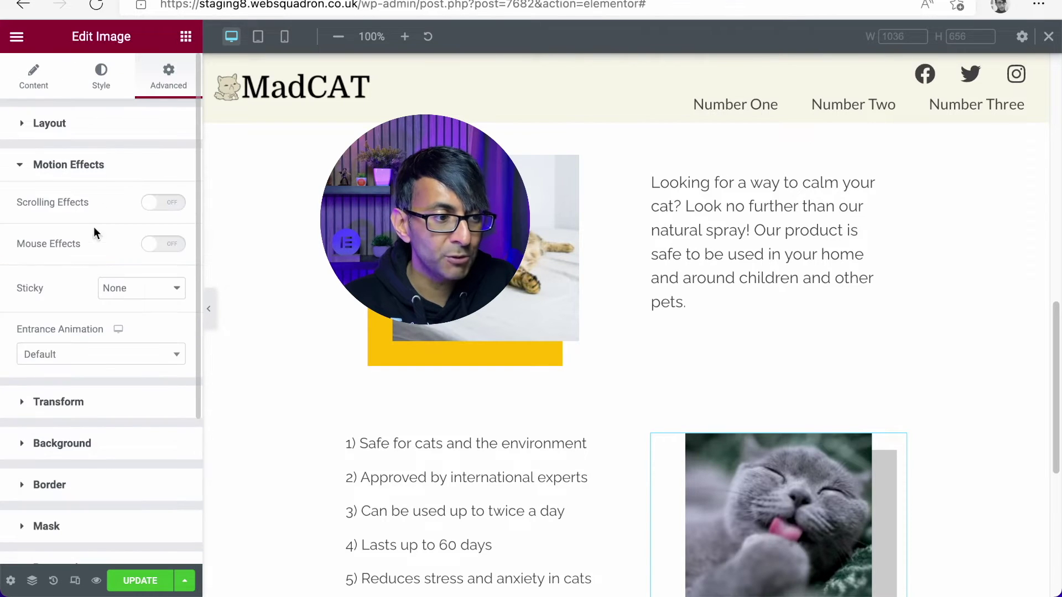
left_click(100, 356)
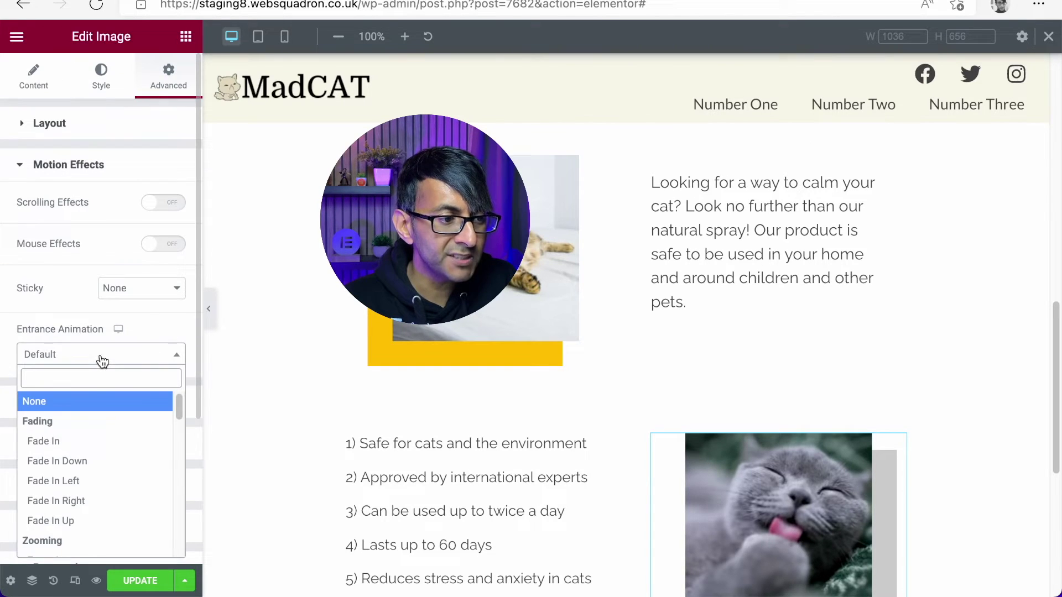
left_click(101, 499)
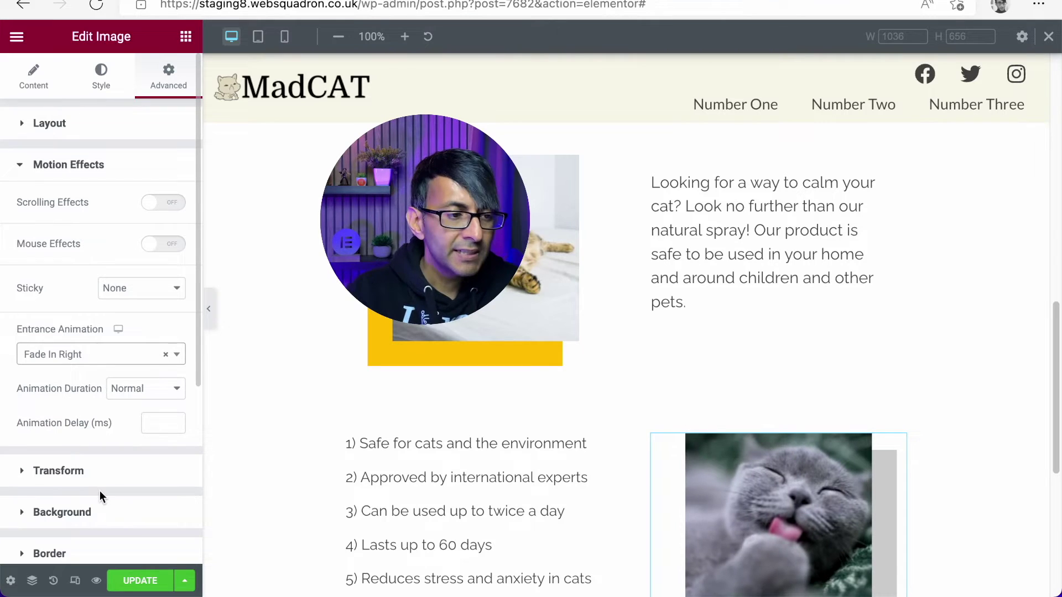
Try the Slow and Fast animation durations on the grey cat image and set it back to Normal
left_click(136, 393)
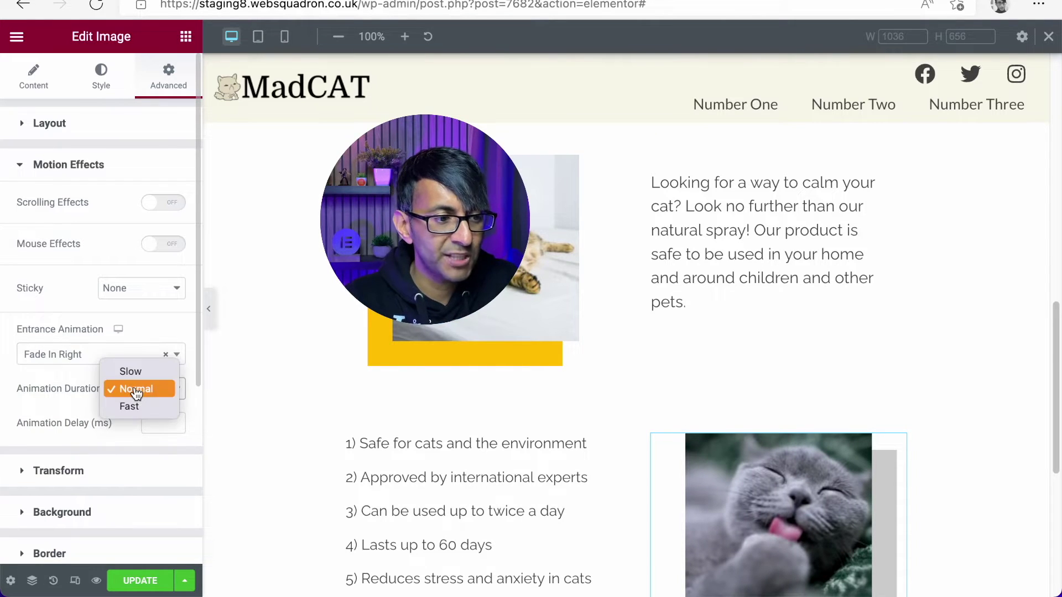
left_click(136, 370)
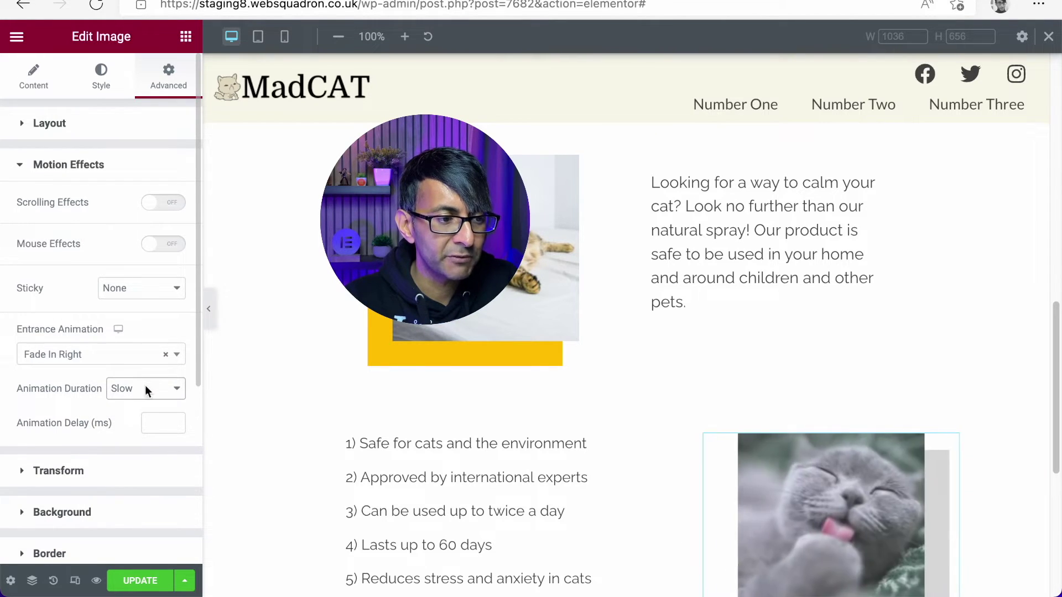
left_click(144, 388)
left_click(143, 422)
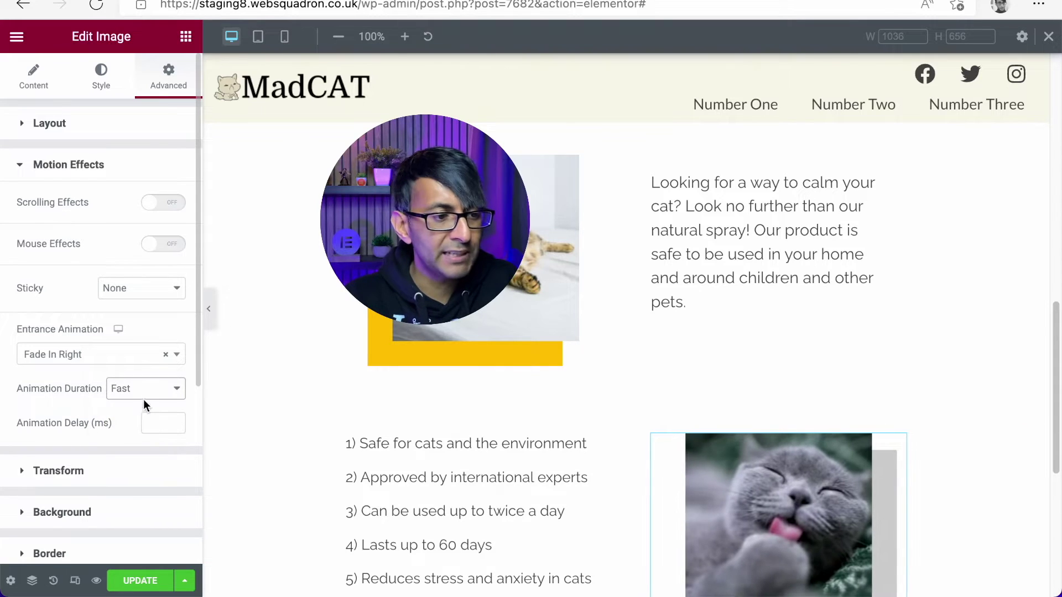
left_click(145, 389)
left_click(151, 376)
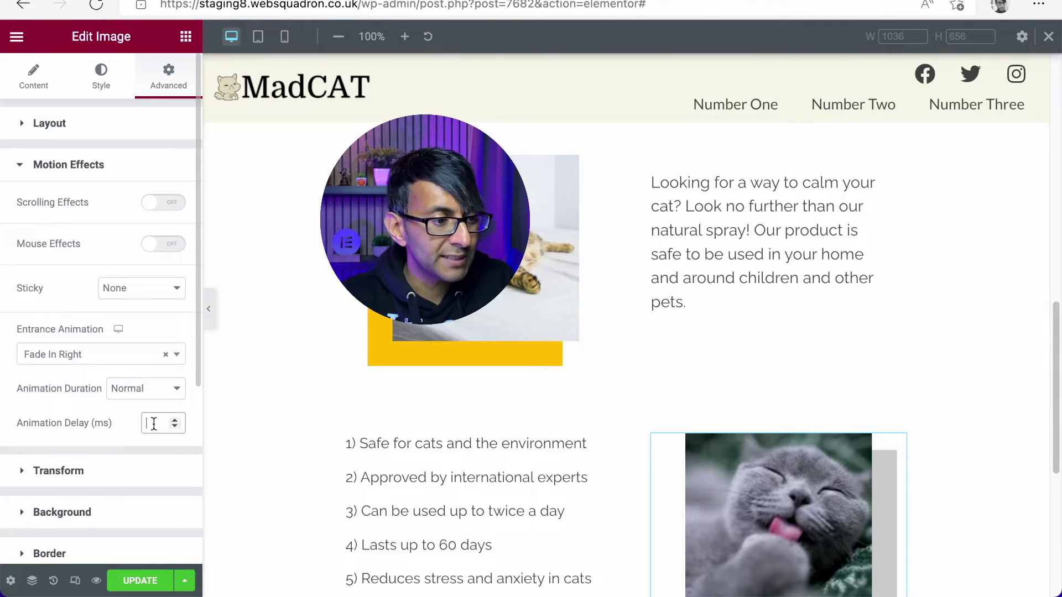
Try an animation delay of 2000 ms on the grey cat image and clear the value again
type("2000")
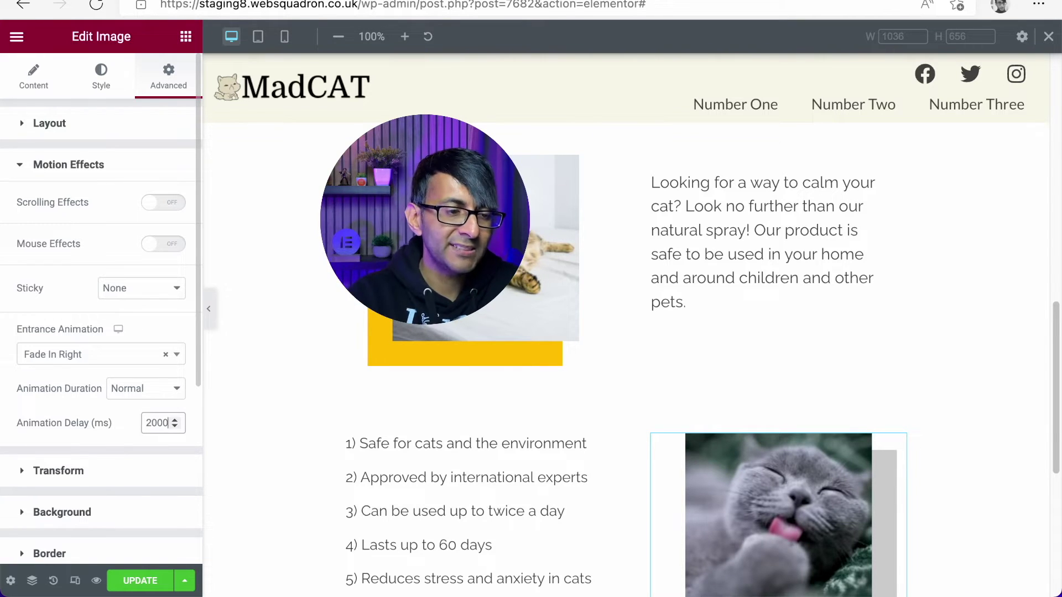
key("BackSpace")
key("BackSpace")
key("BackSpace")
key("BackSpace")
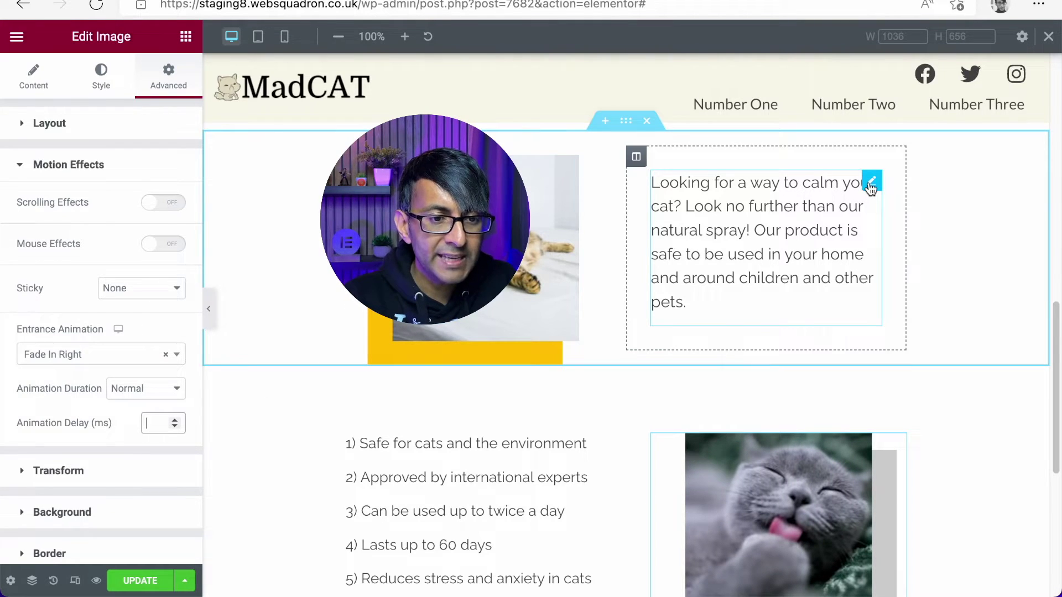
Give the "Looking for a way to calm your cat?" paragraph a Fade In Up entrance animation
left_click(870, 187)
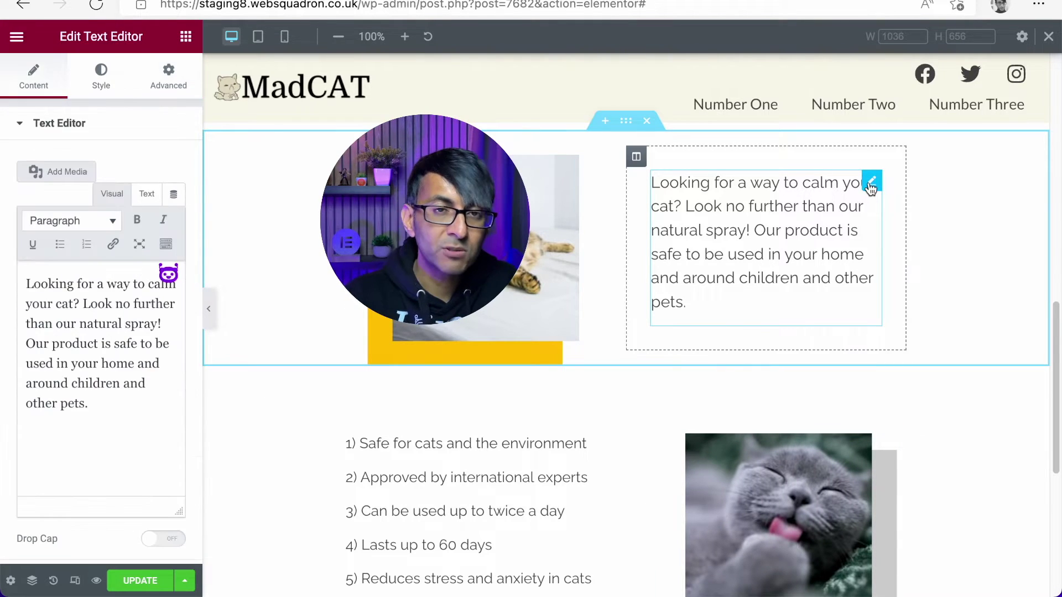
left_click(169, 85)
scroll(144, 392, "down", 3)
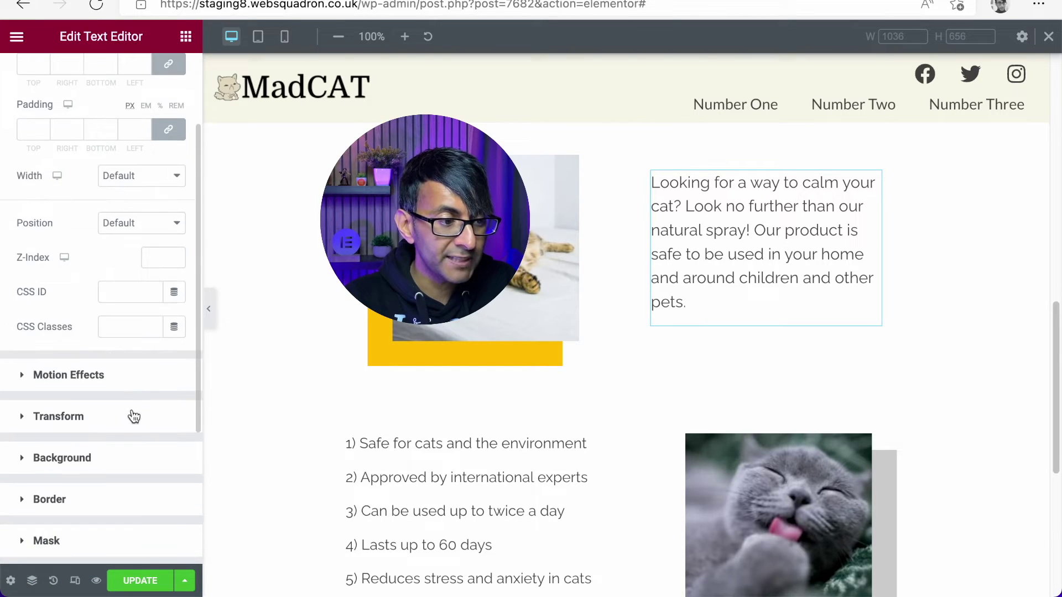
left_click(130, 378)
left_click(106, 353)
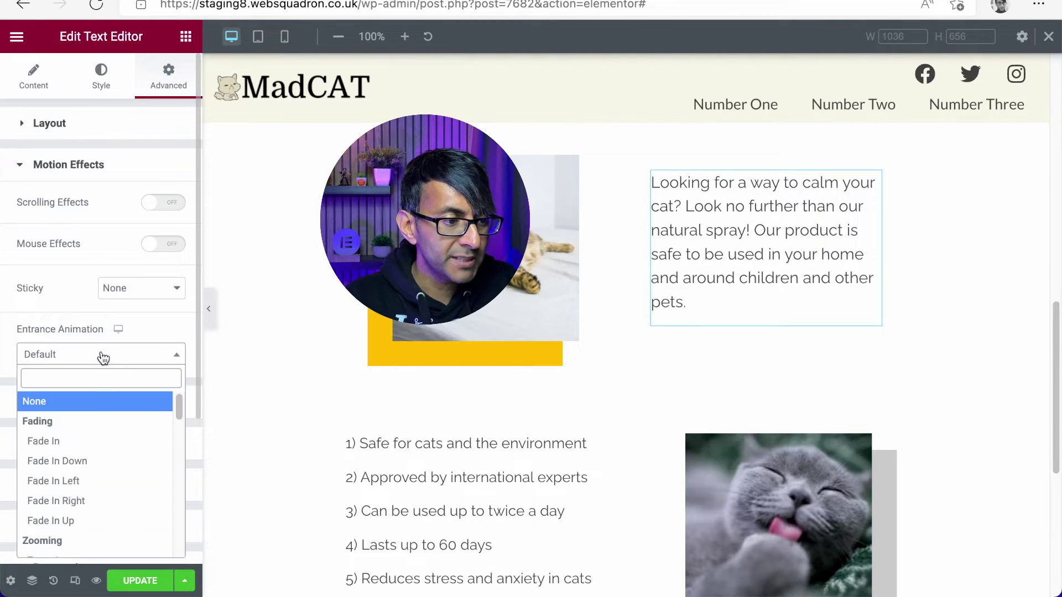
left_click(106, 521)
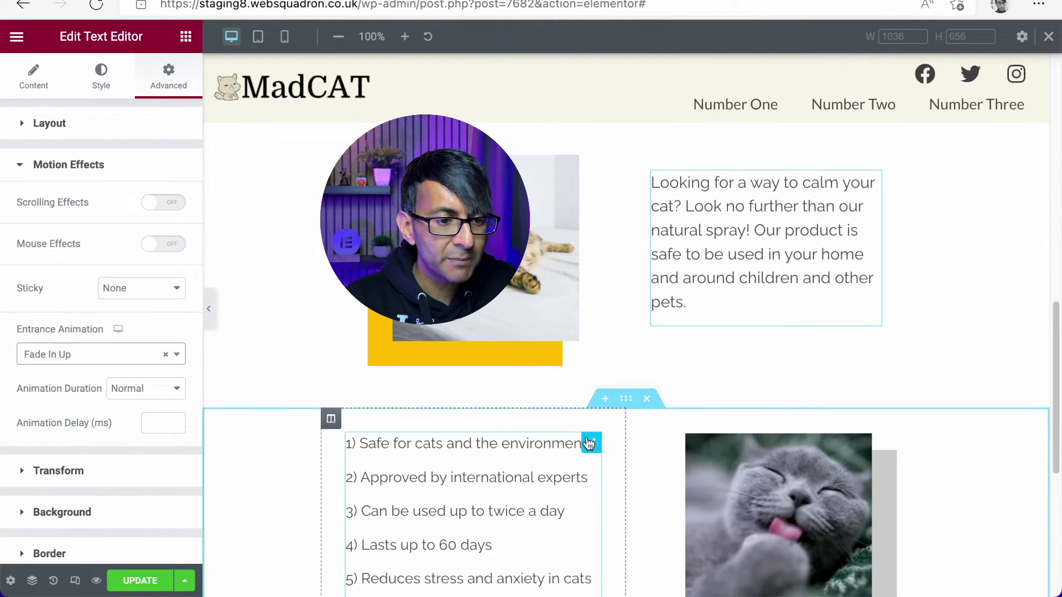
Give the numbered list of product benefits a Fade In Up entrance animation
left_click(589, 443)
left_click(173, 242)
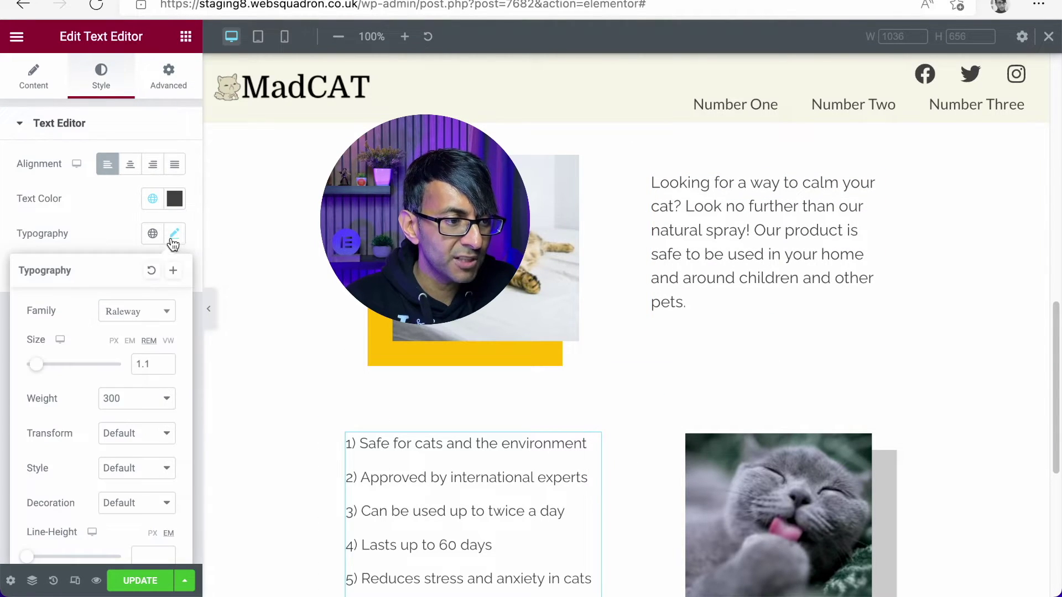
left_click(175, 77)
left_click(117, 501)
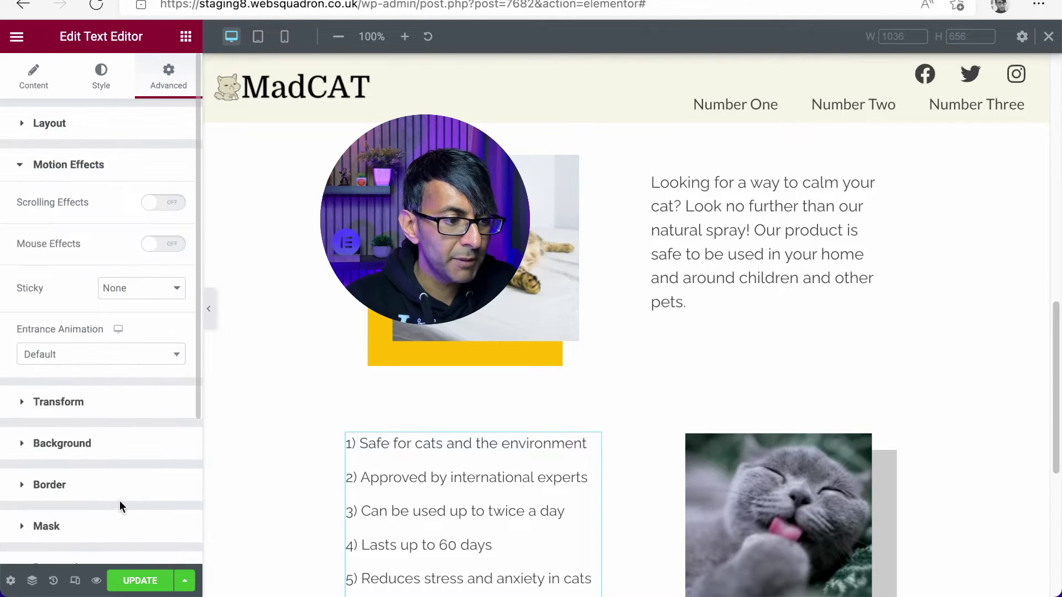
scroll(120, 486, "down", 1)
left_click(132, 349)
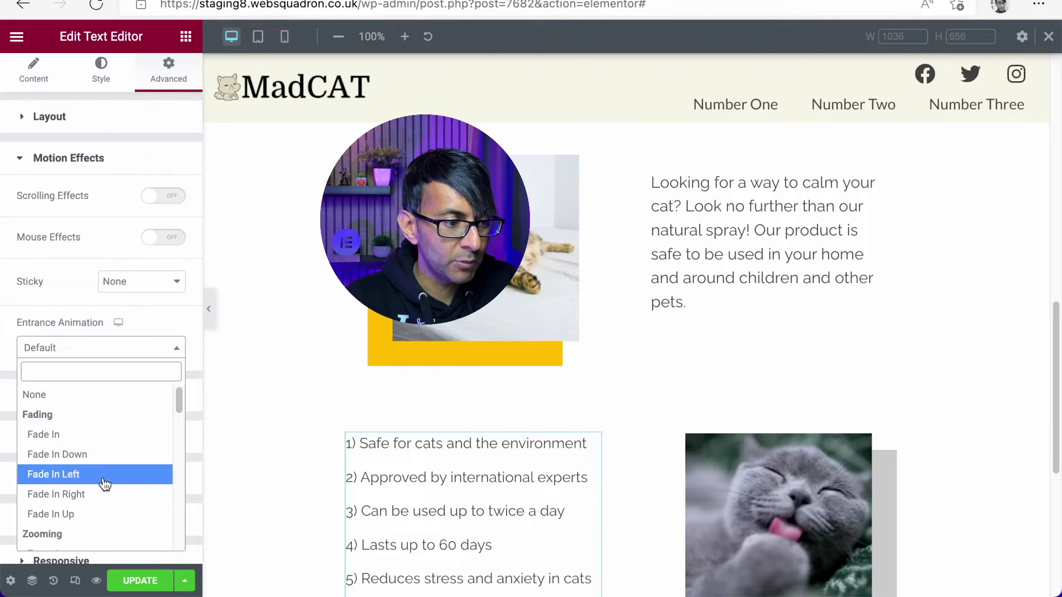
left_click(107, 513)
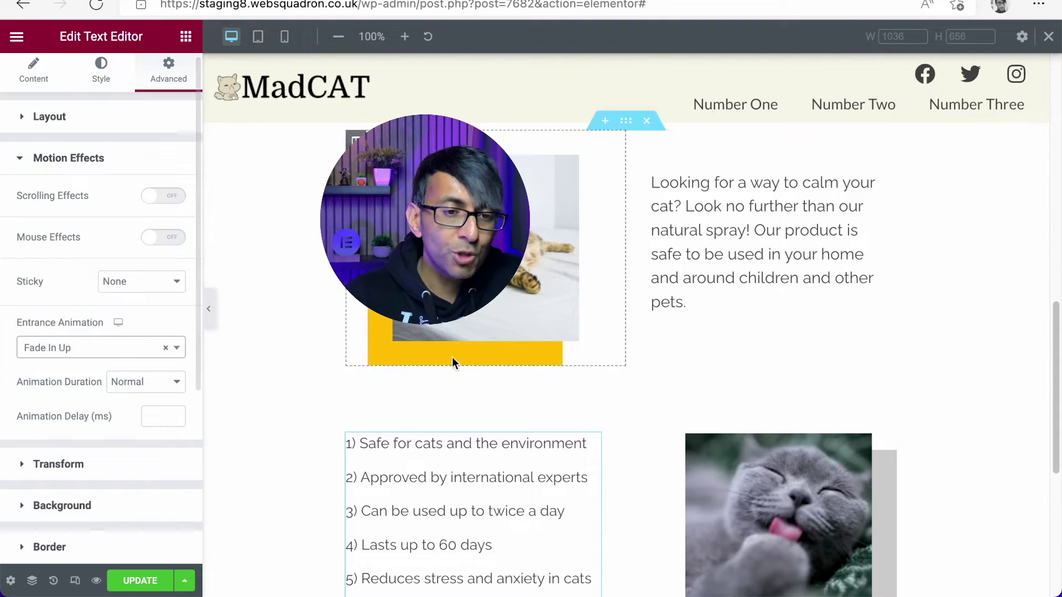
Save the page and preview it down to the two cat image sections to check the entrance animations
left_click_drag(1055, 324, 1059, 378)
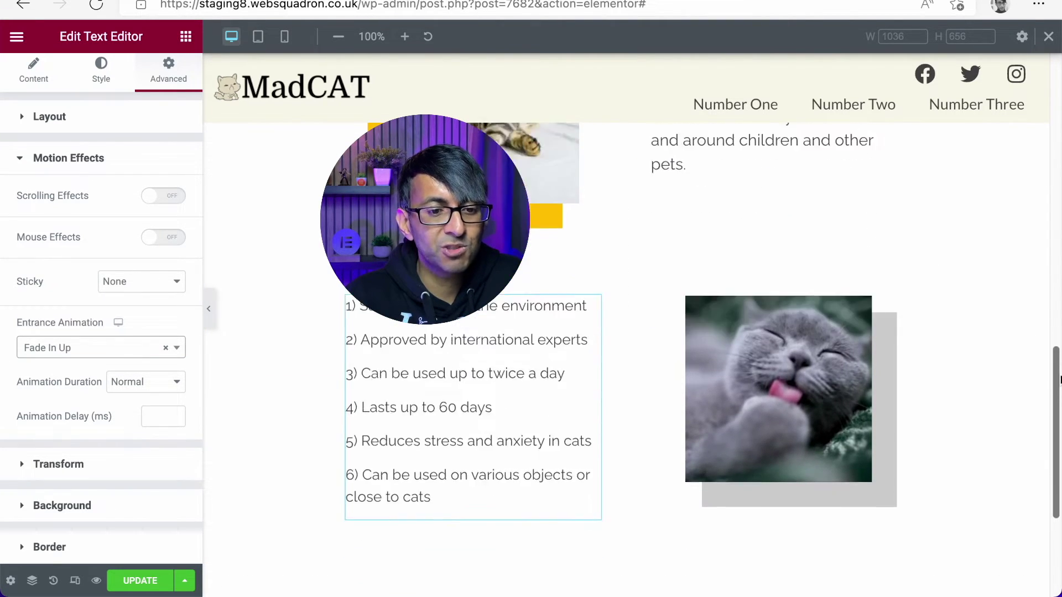
scroll(1060, 379, "up", 5)
scroll(530, 240, "up", 1)
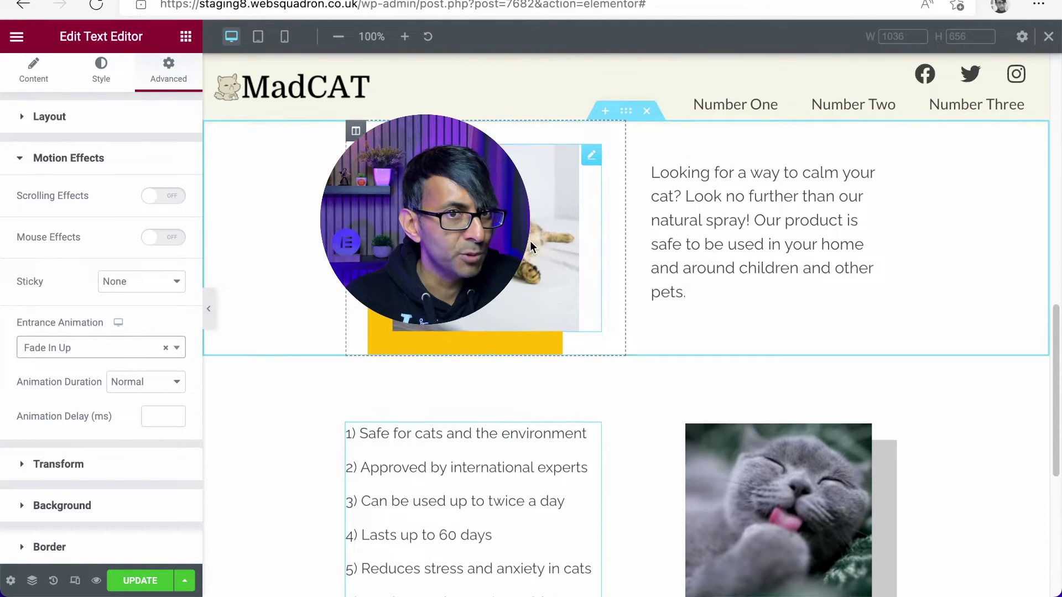
scroll(530, 240, "up", 1)
left_click(590, 191)
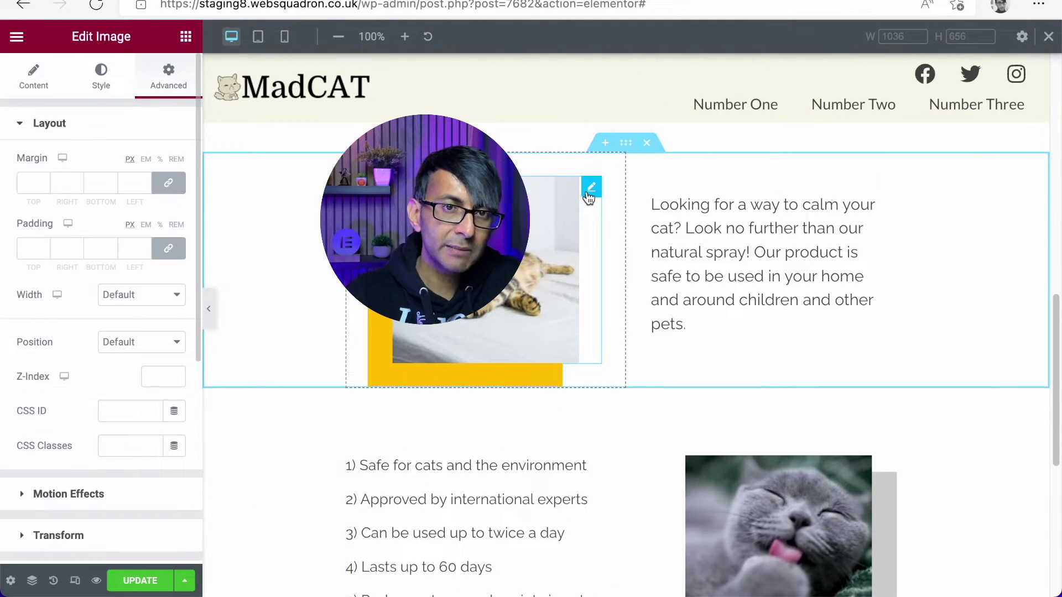
left_click(145, 584)
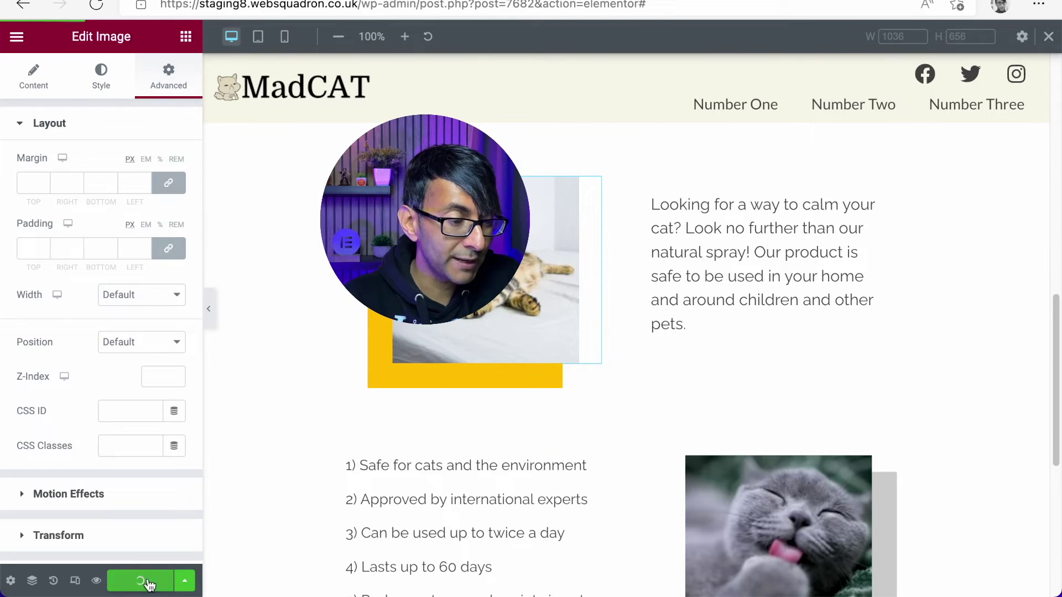
left_click(102, 585)
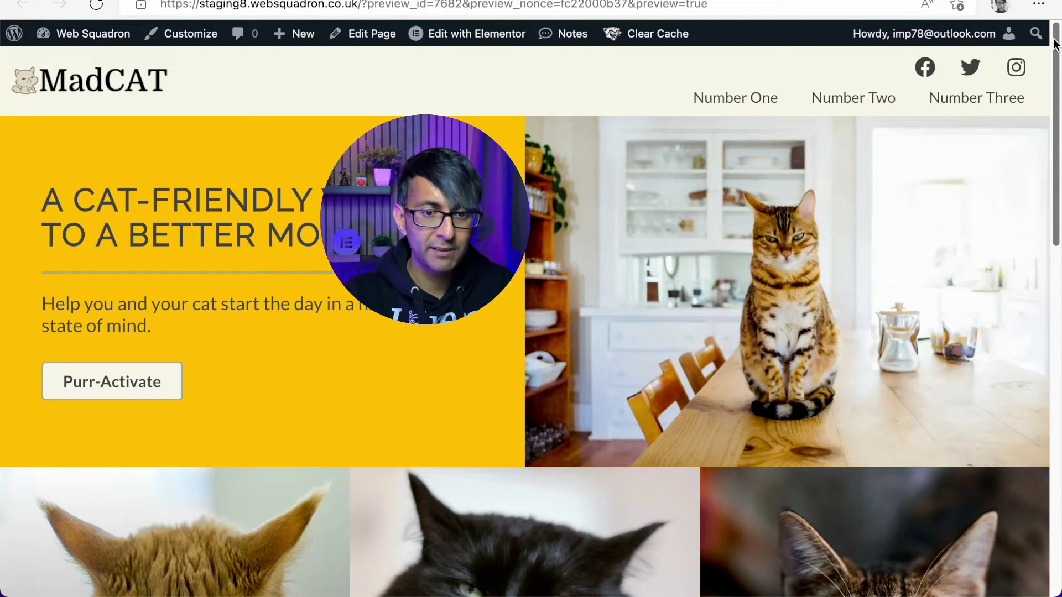
left_click_drag(1055, 44, 1056, 171)
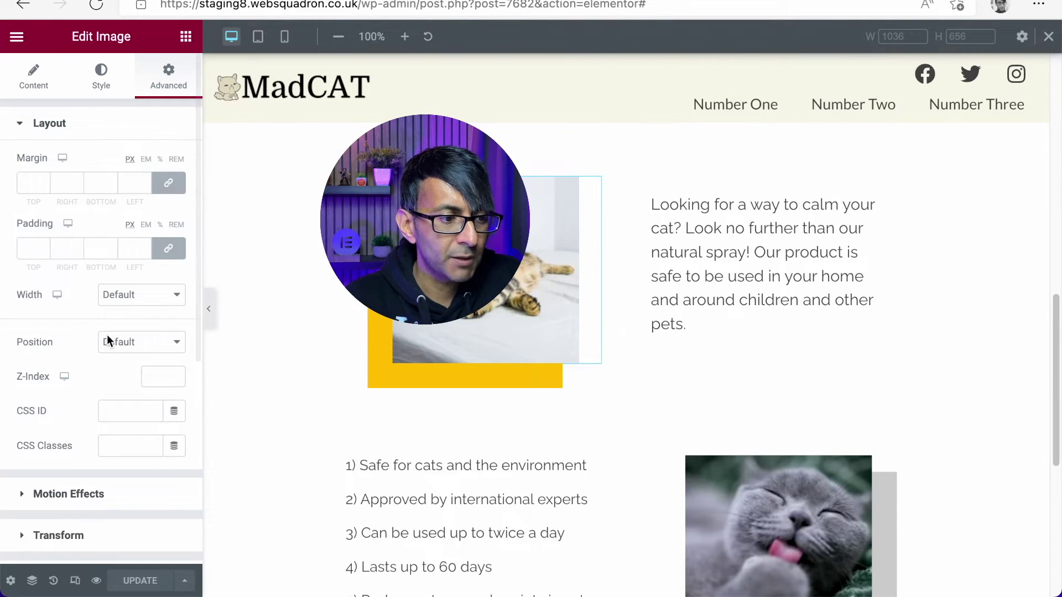
Enable scrolling effects on the tabby cat image with an upward vertical scroll at speed 4 and a viewport of 30% to 100%
left_click(105, 498)
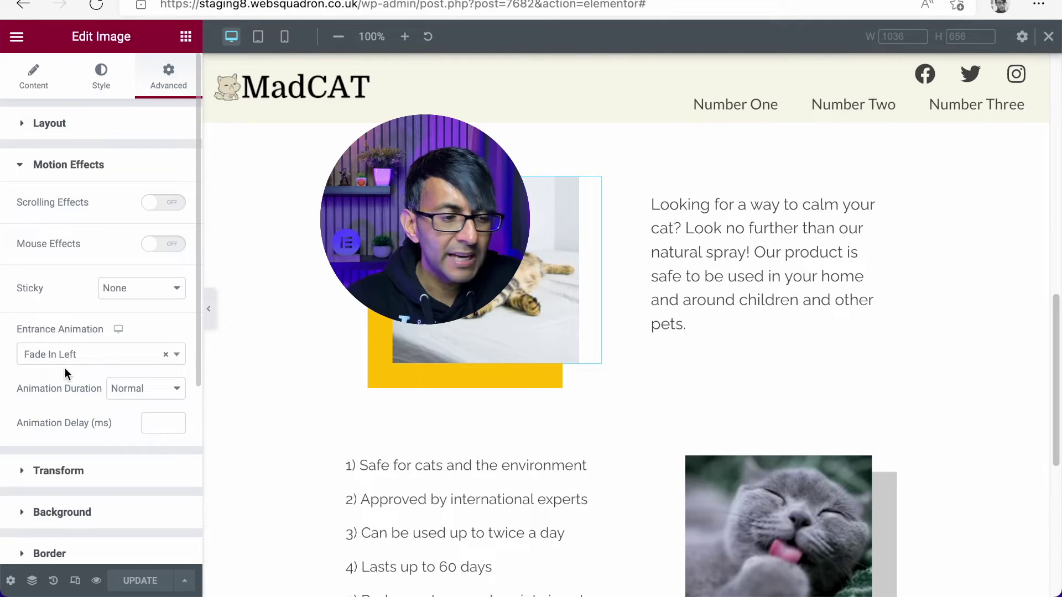
left_click(172, 205)
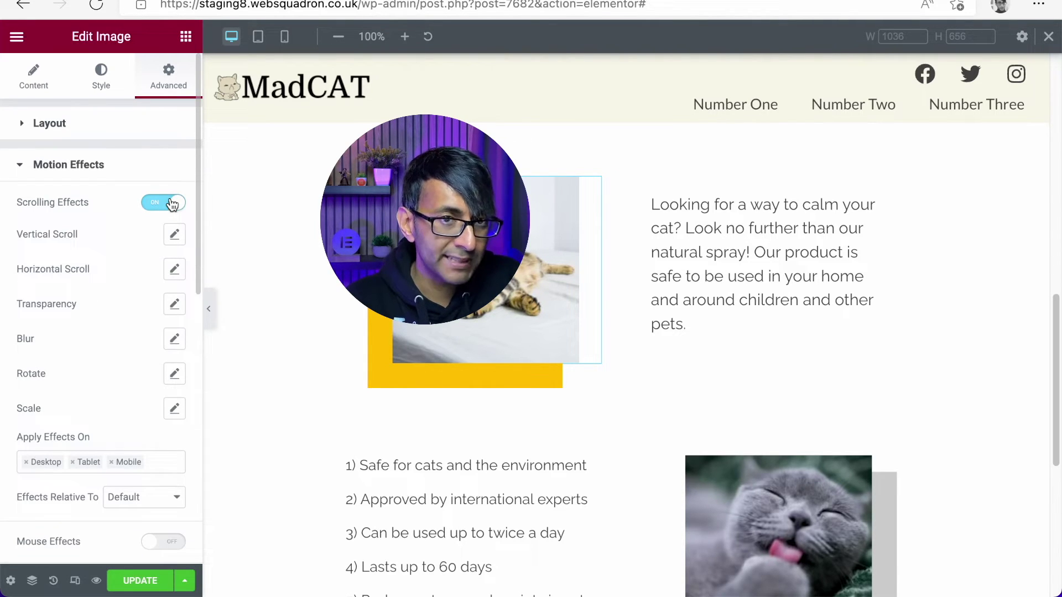
left_click(174, 237)
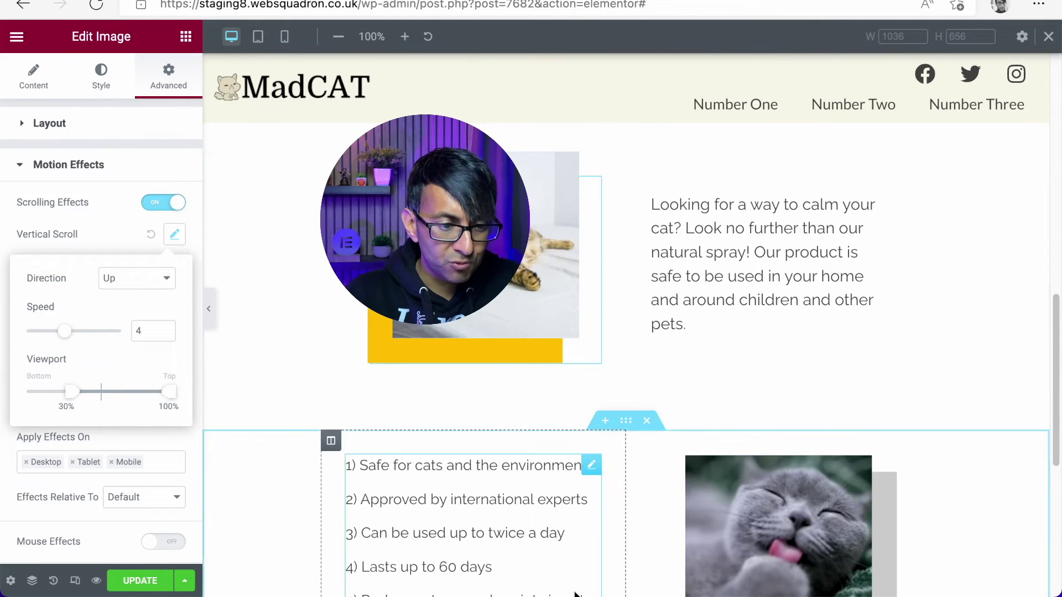
mouse_move(508, 584)
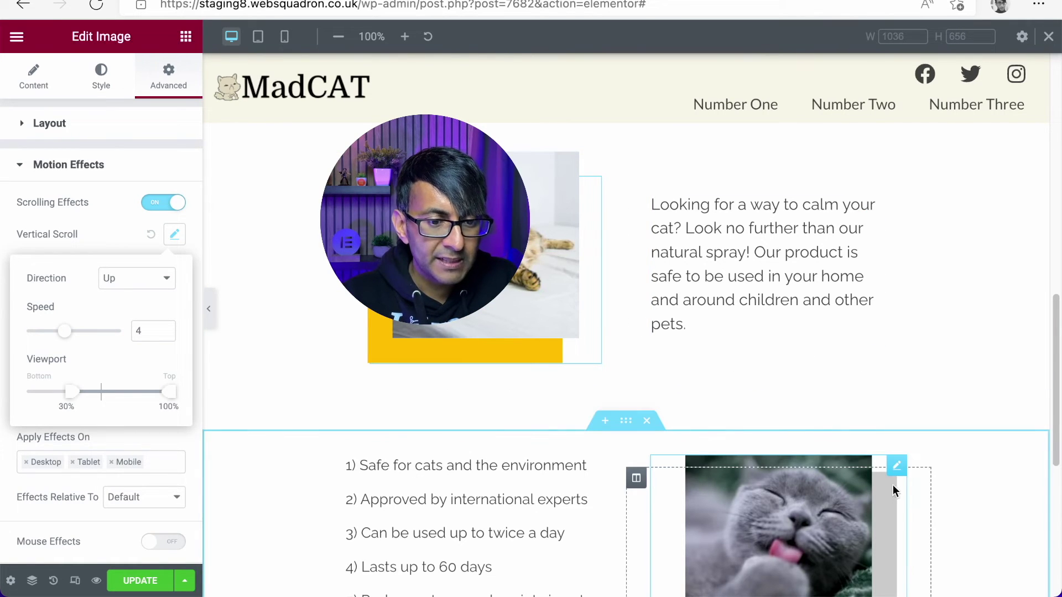
Enable scrolling effects on the grey cat image with an upward vertical scroll at speed 4 and a viewport of 30% to 100%
left_click(897, 467)
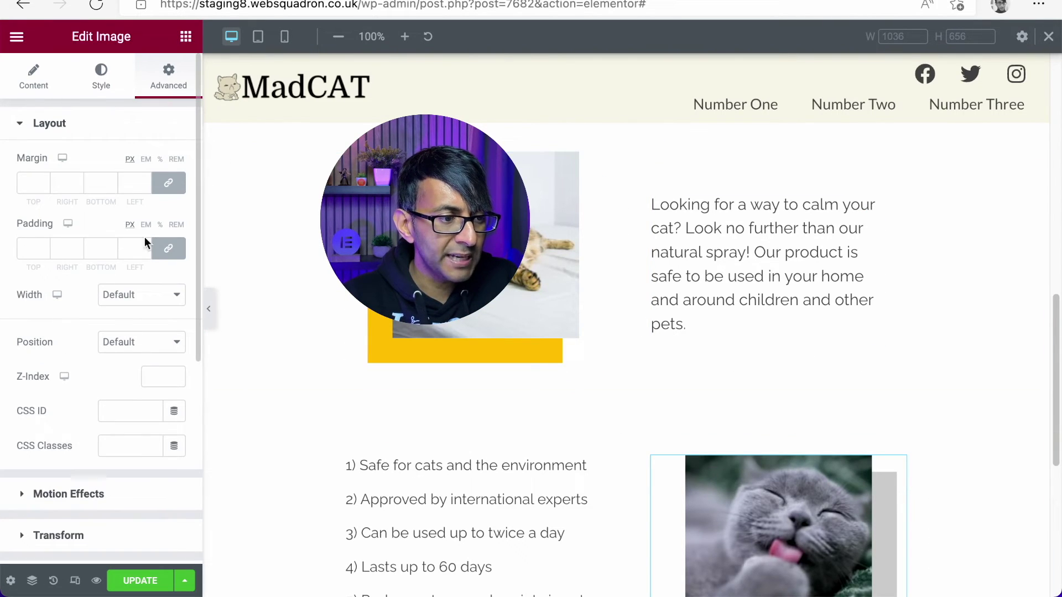
left_click(154, 493)
left_click(176, 202)
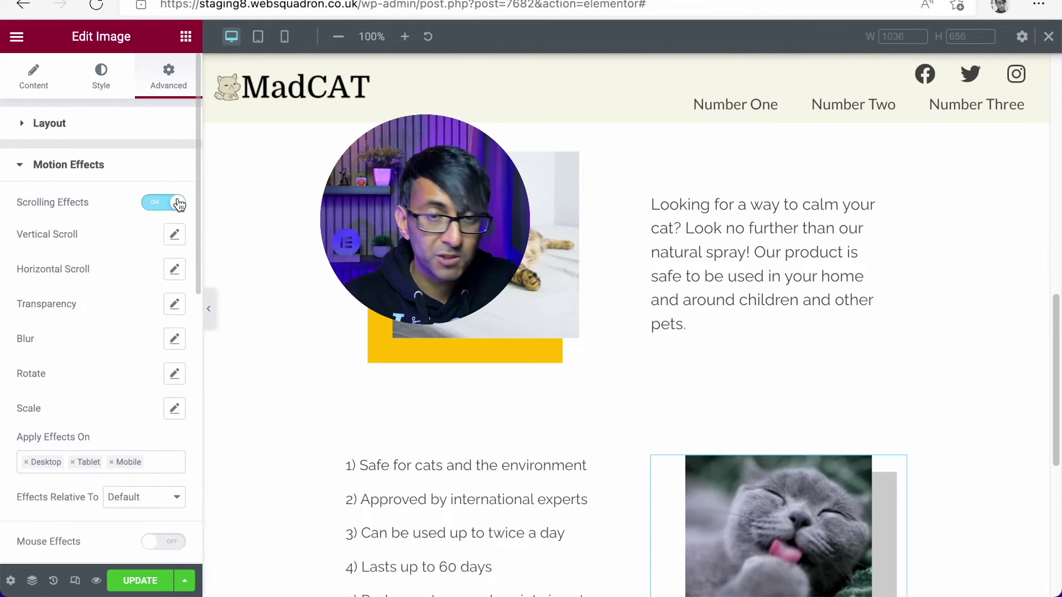
left_click(173, 236)
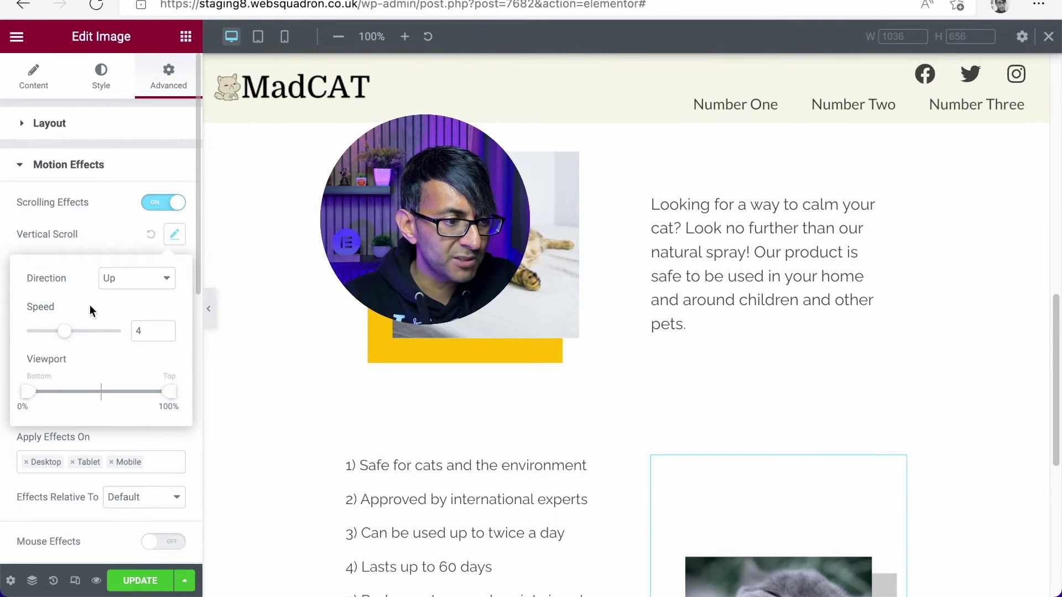
left_click_drag(57, 397, 72, 398)
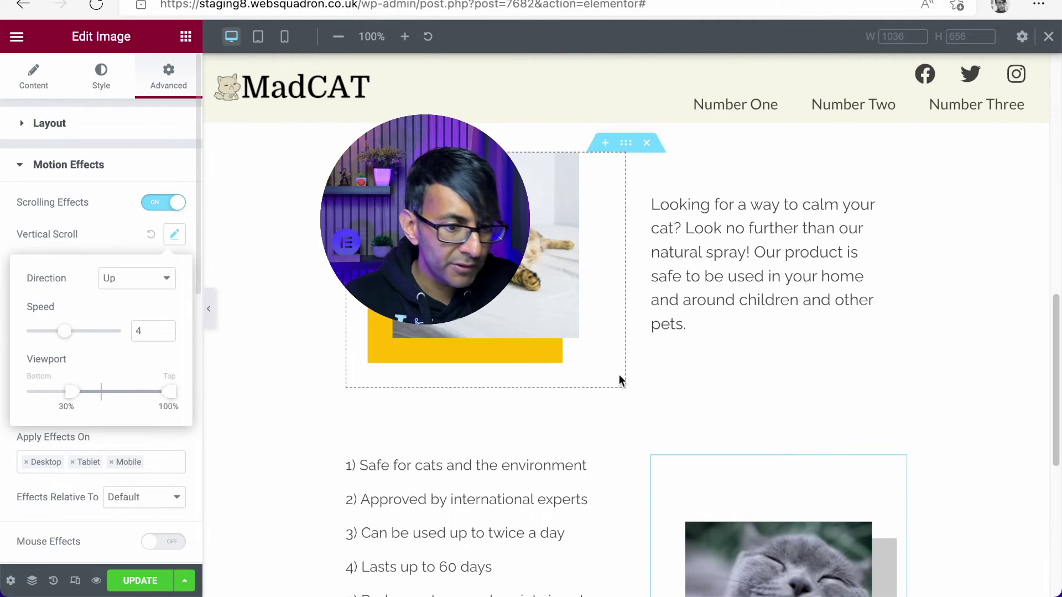
Check how the grey cat image moves across the two image sections and set its vertical scroll viewport to 0% to 100%
left_click_drag(1056, 317, 1057, 433)
scroll(630, 360, "up", 10)
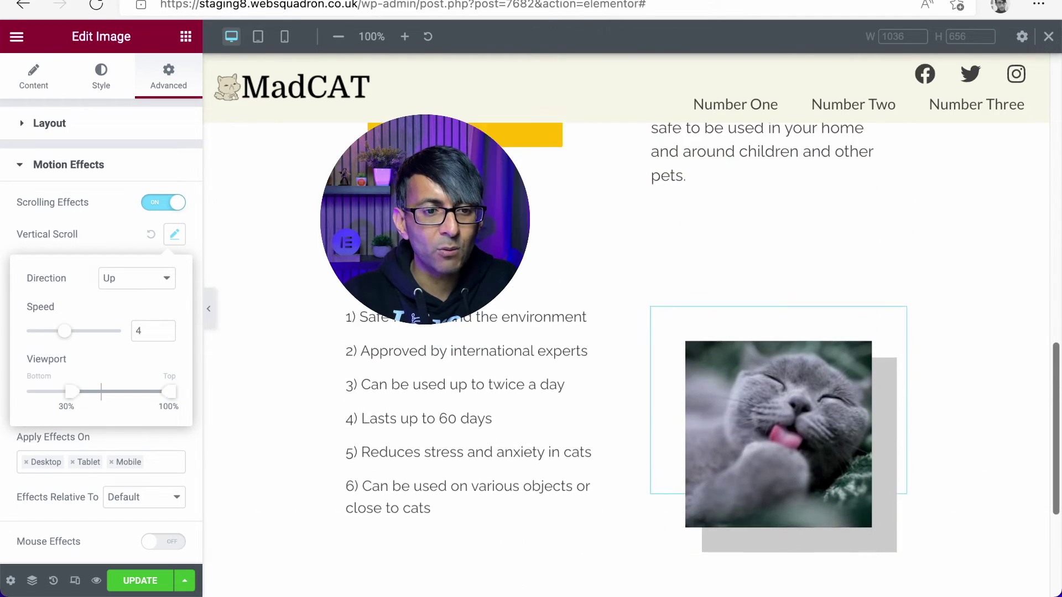
scroll(630, 360, "down", 10)
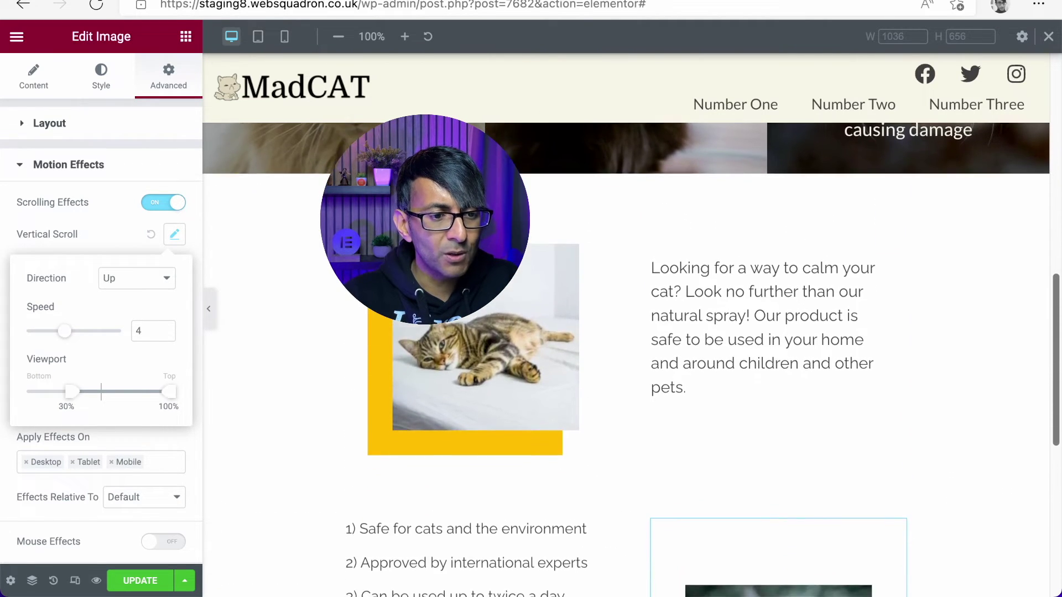
scroll(631, 359, "up", 5)
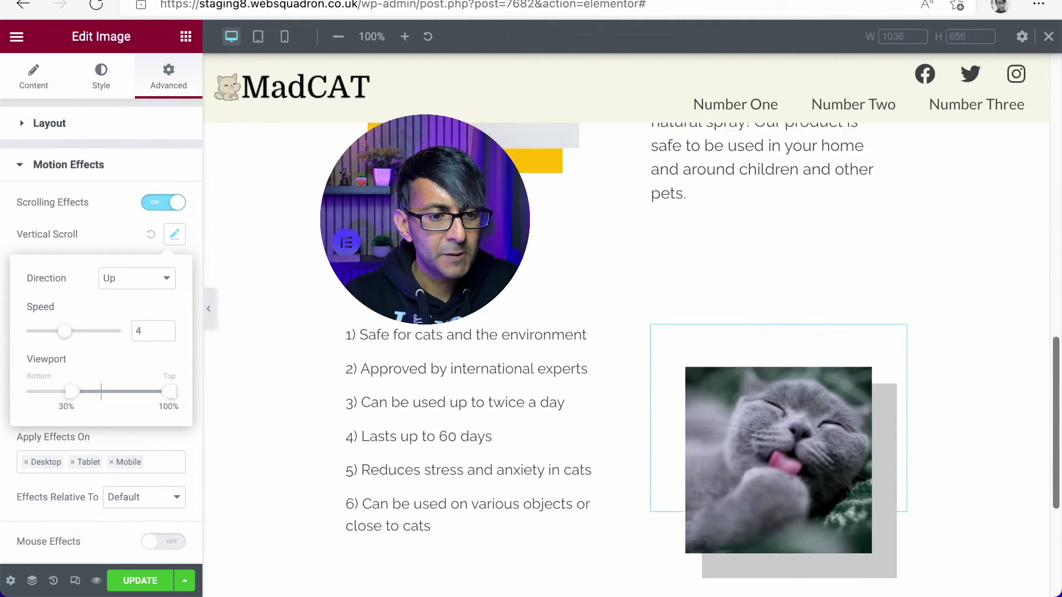
scroll(631, 359, "down", 4)
scroll(631, 359, "up", 2)
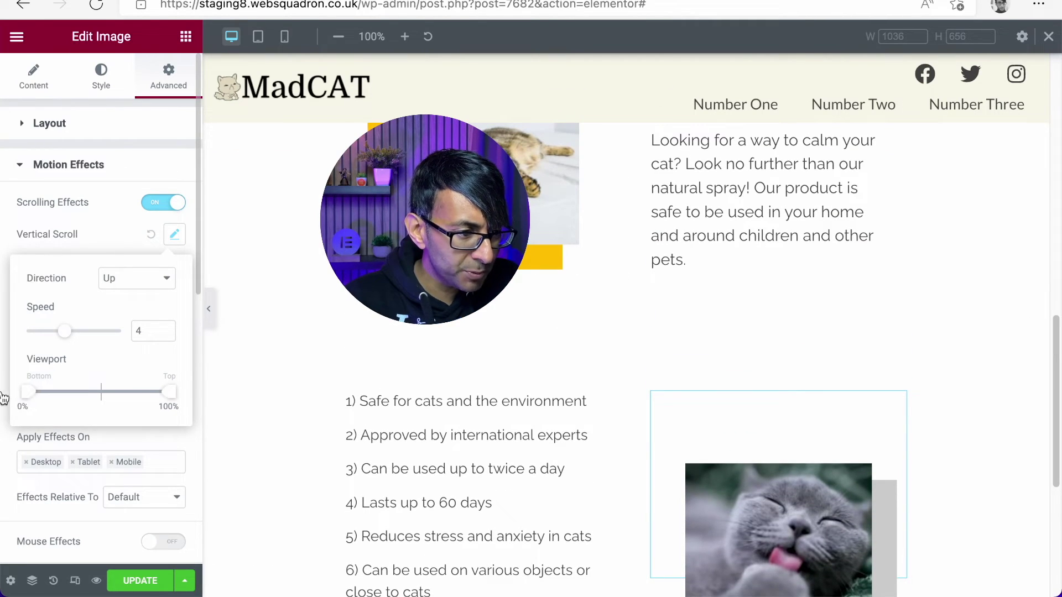
Set the grey cat image's vertical scroll speed to 2 and check its movement beside the numbered list of benefits
scroll(1054, 369, "down", 2)
scroll(1054, 369, "down", 4)
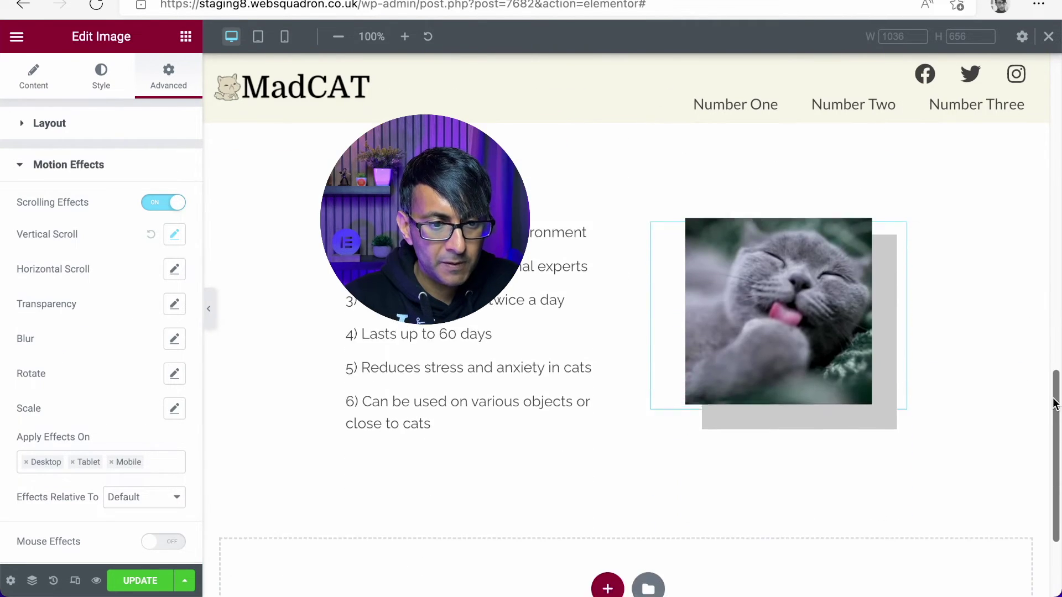
scroll(228, 283, "up", 1)
left_click(176, 237)
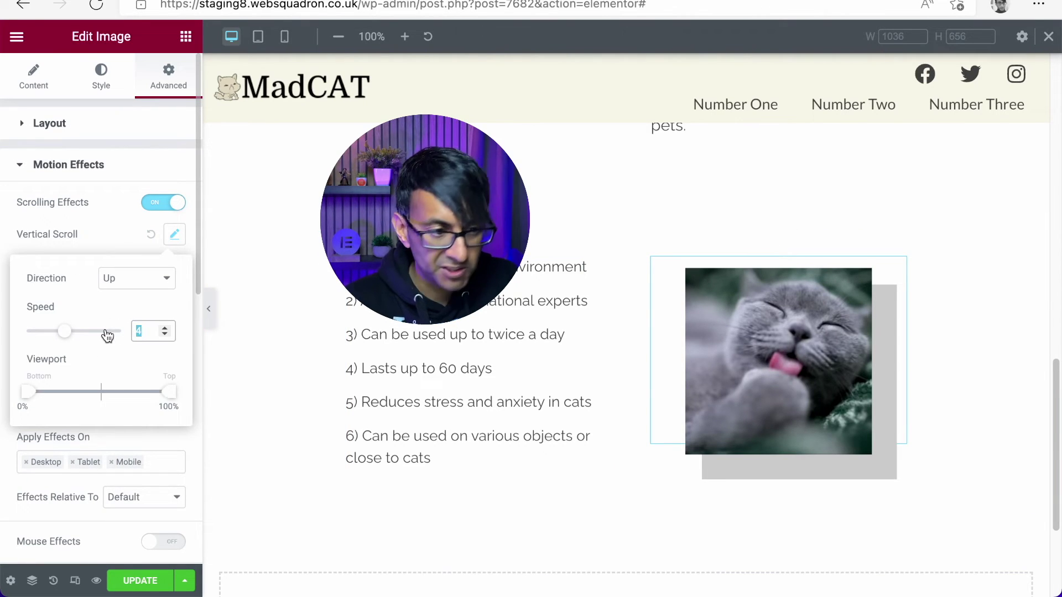
type("2")
scroll(557, 247, "down", 3)
scroll(570, 290, "up", 10)
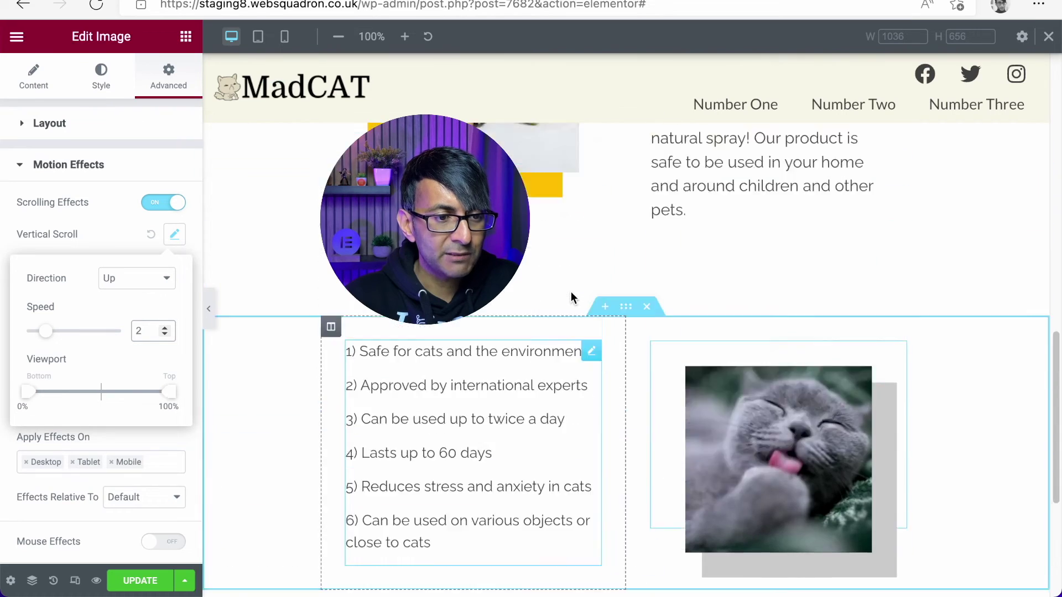
scroll(545, 446, "down", 8)
scroll(582, 249, "up", 6)
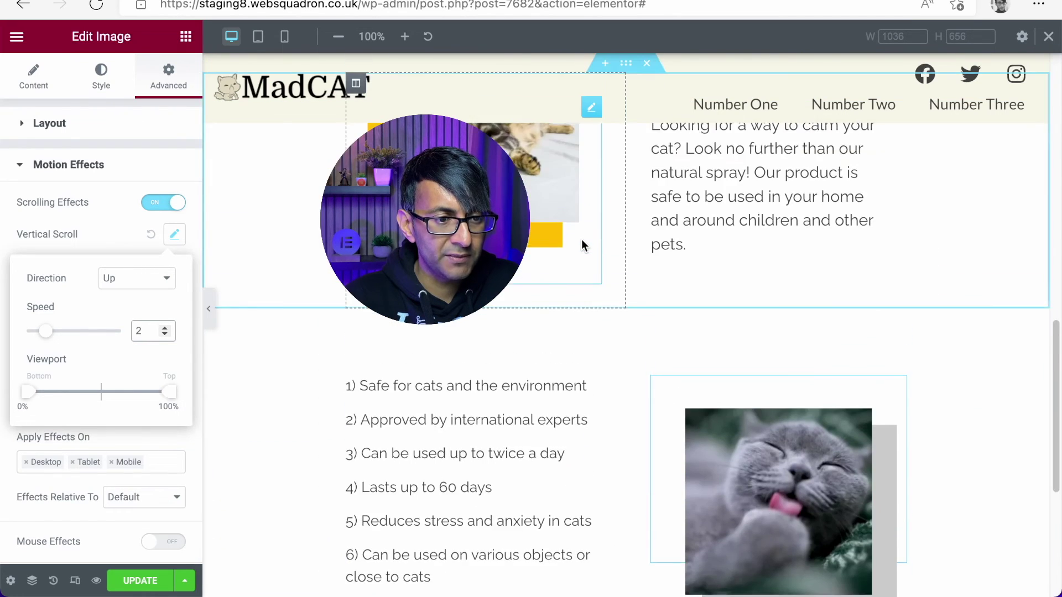
Match the tabby cat image's vertical scroll speed and viewport to the settings of the grey cat image
scroll(572, 369, "down", 2)
left_click(593, 303)
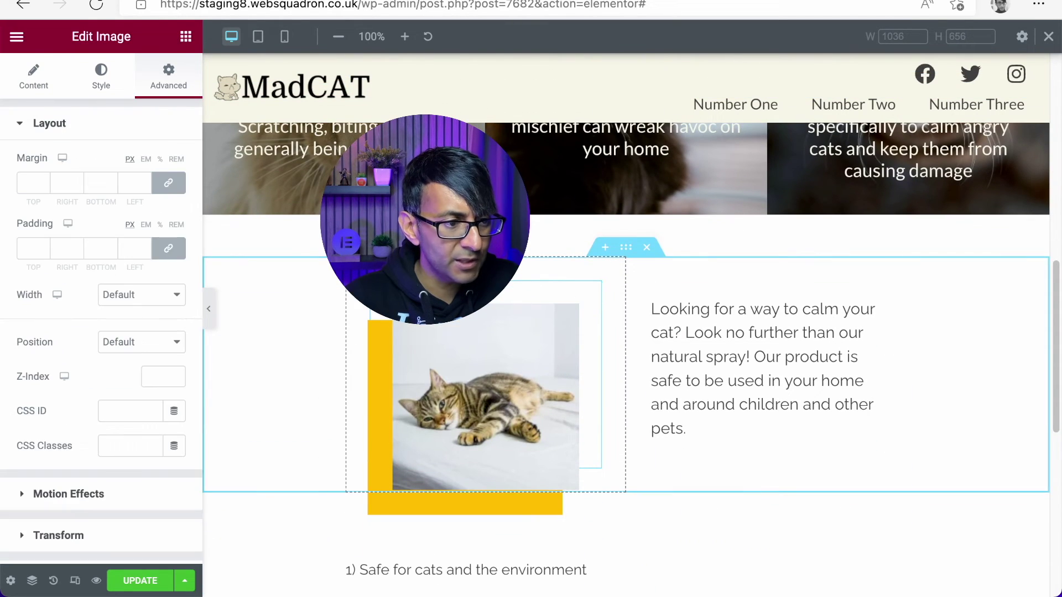
left_click(104, 494)
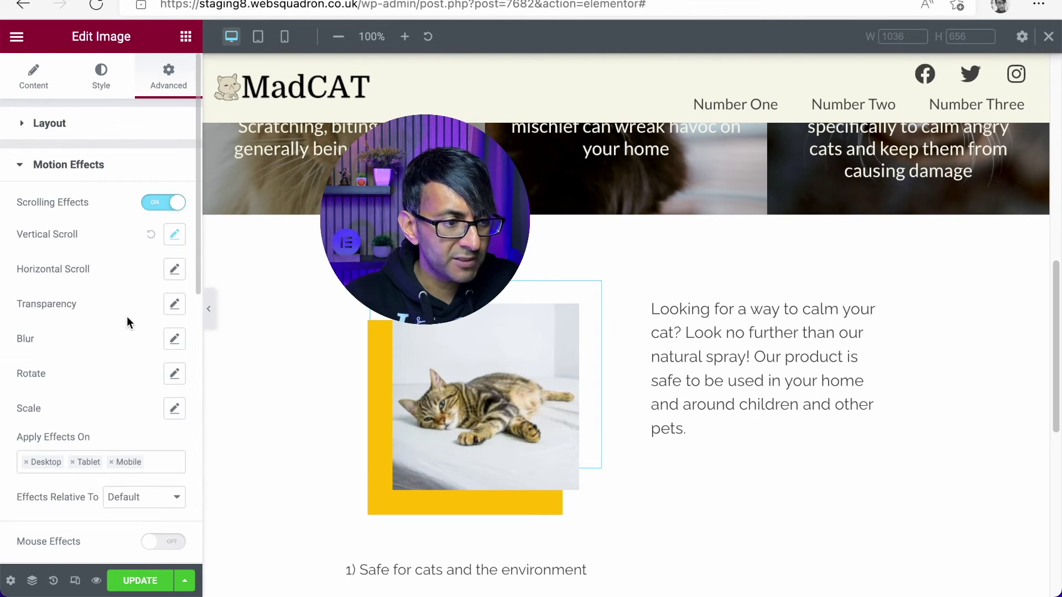
left_click(176, 239)
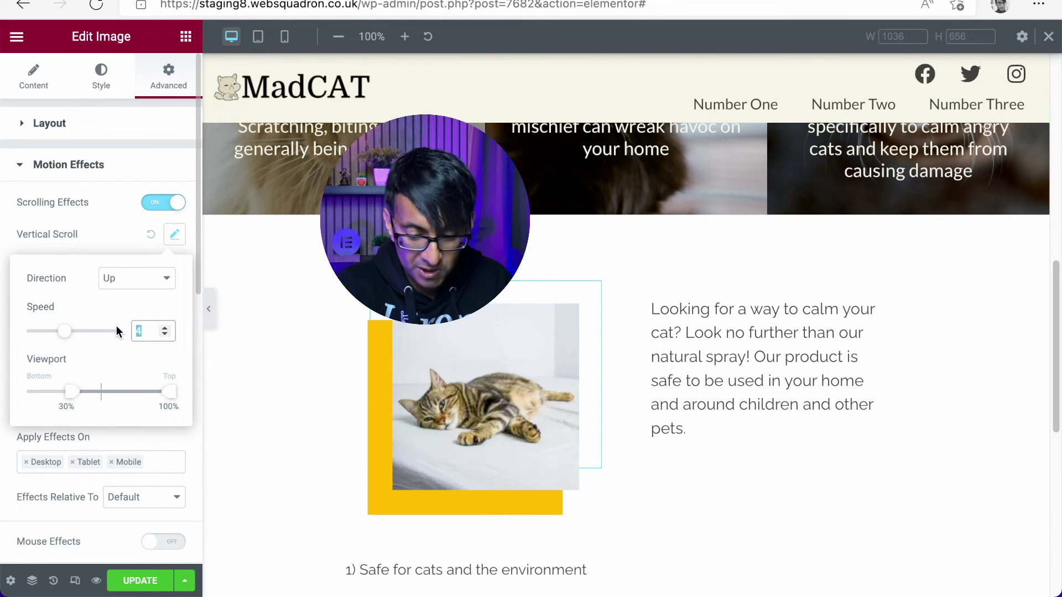
left_click(3, 390)
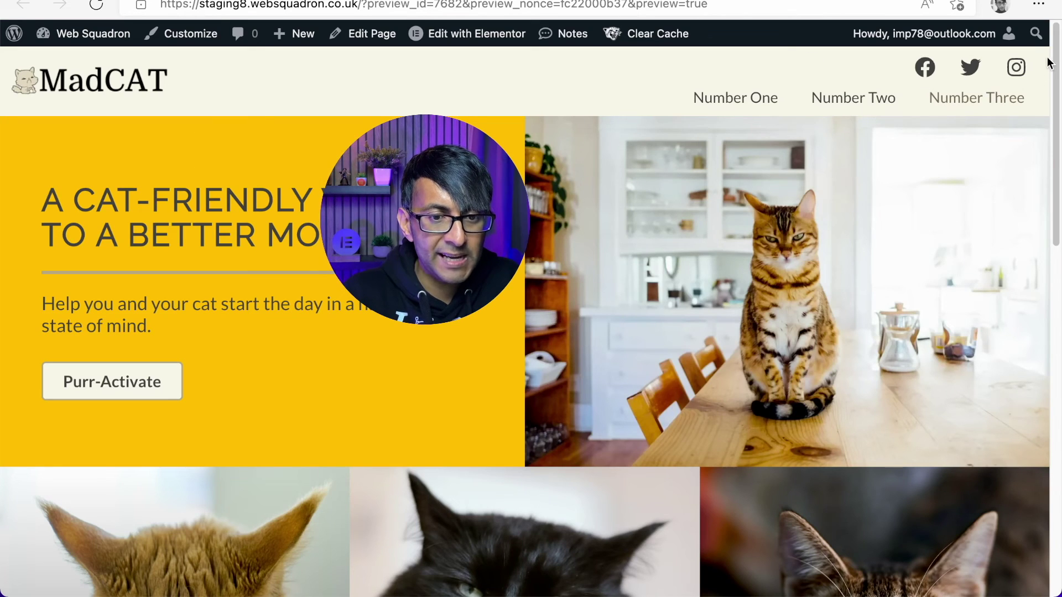
Review the motion effects in the page preview and across the two cat image sections in the editor
scroll(1053, 83, "down", 3)
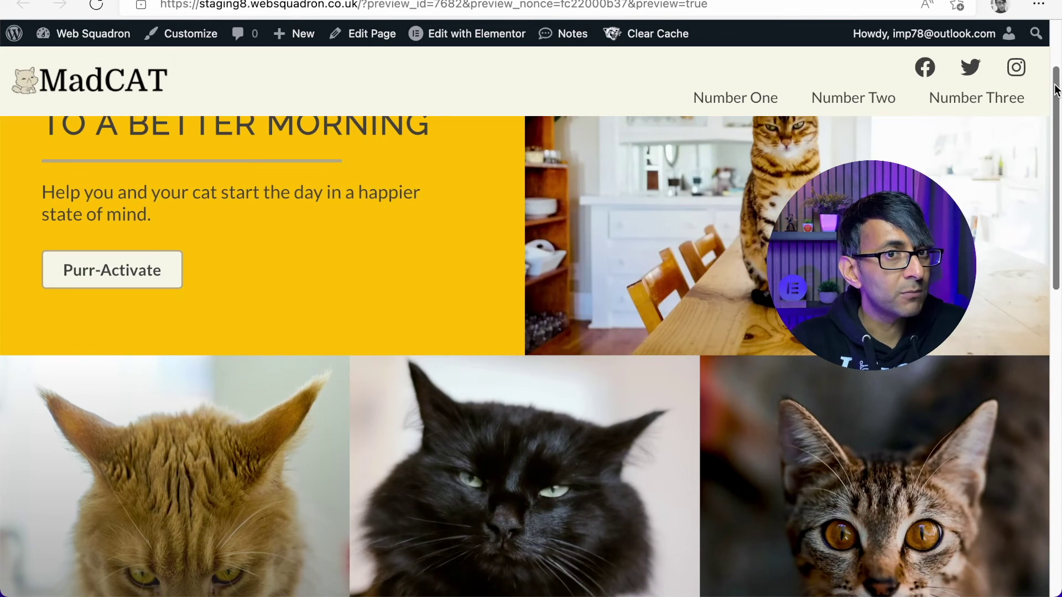
left_click_drag(1056, 90, 1056, 62)
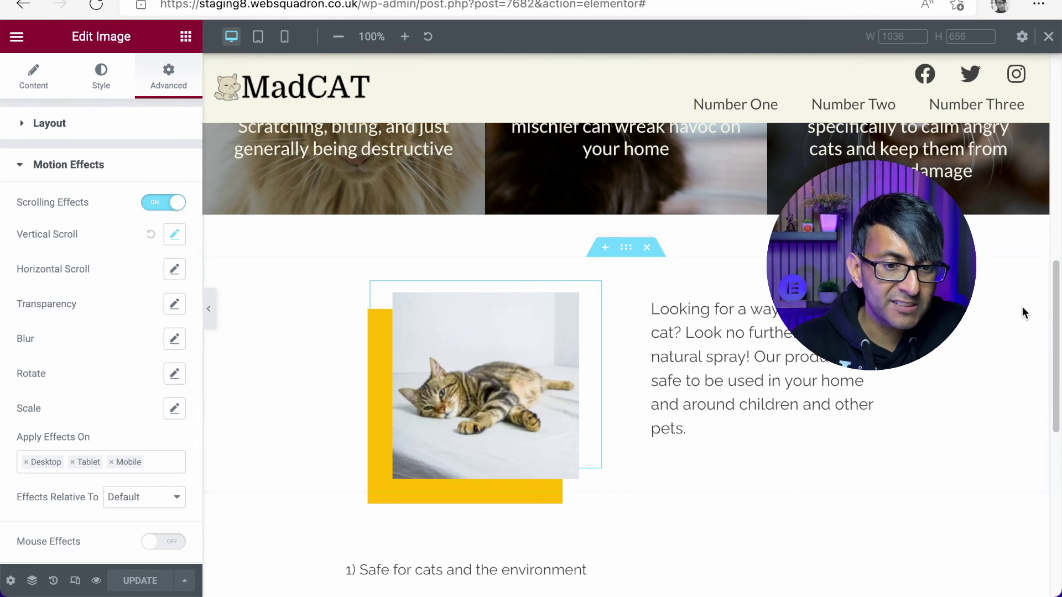
left_click_drag(1057, 278, 1058, 334)
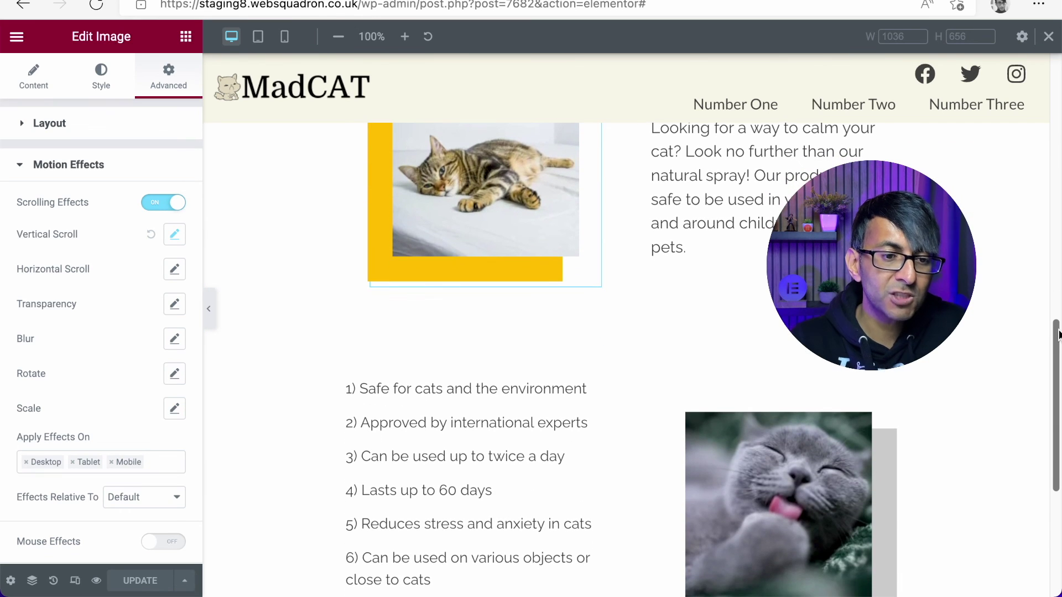